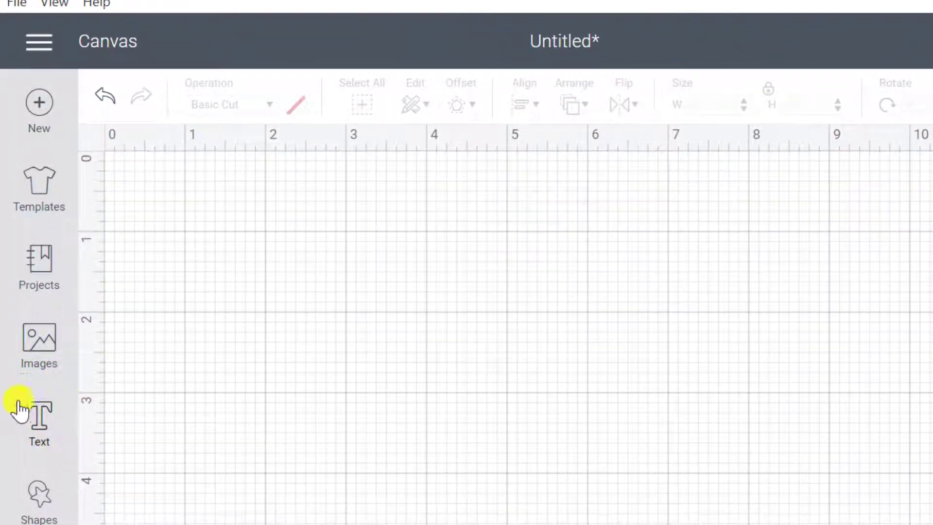
Add a text box on the canvas and type the name 'Jolene'
click(45, 437)
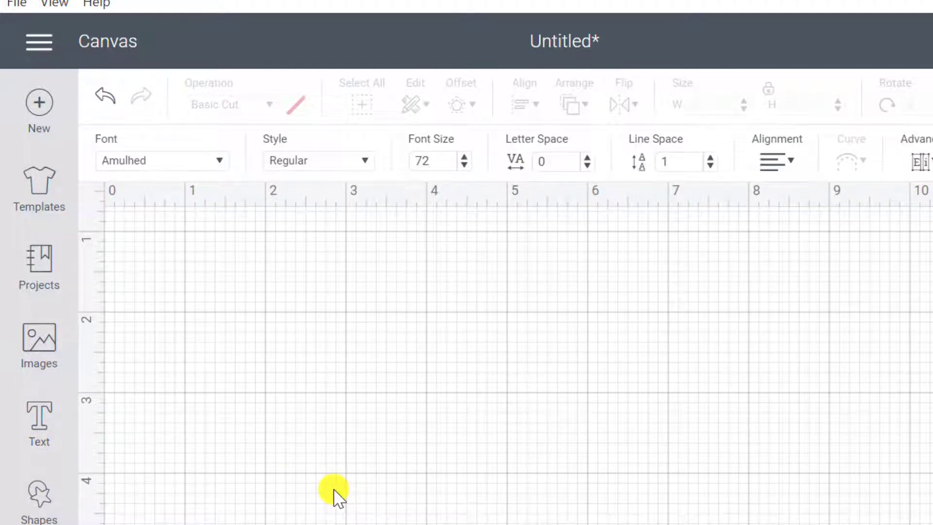
text(Jo)
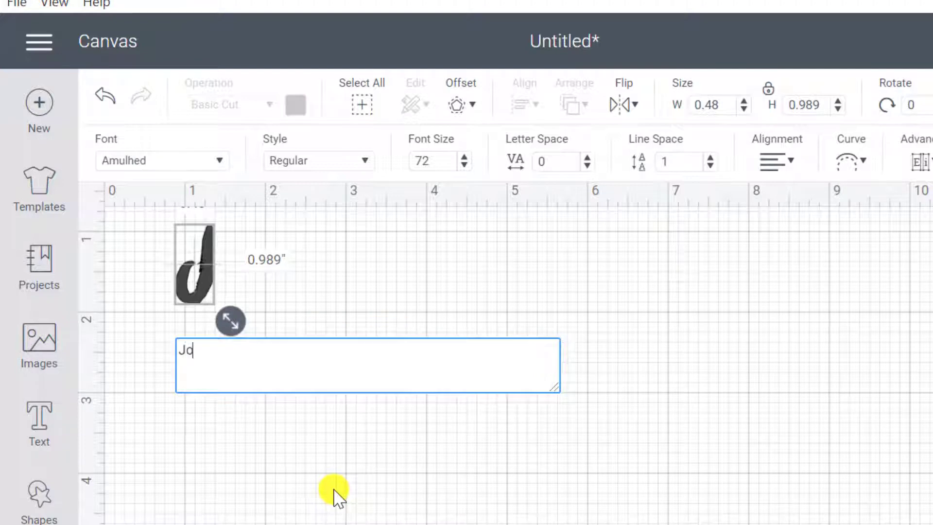
text(lene)
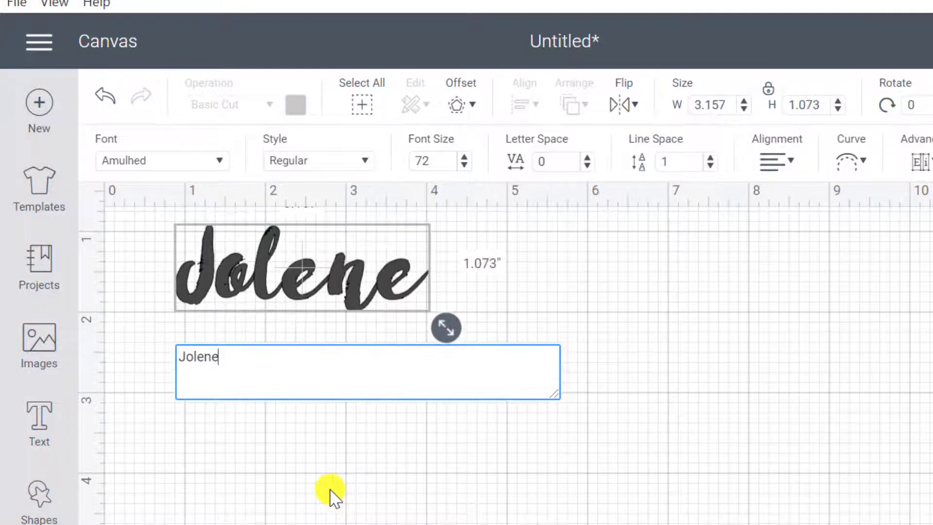
Move Jolene lower, enlarge it to 8.104 × 2.753 in, and bring up the fonts list
click(287, 460)
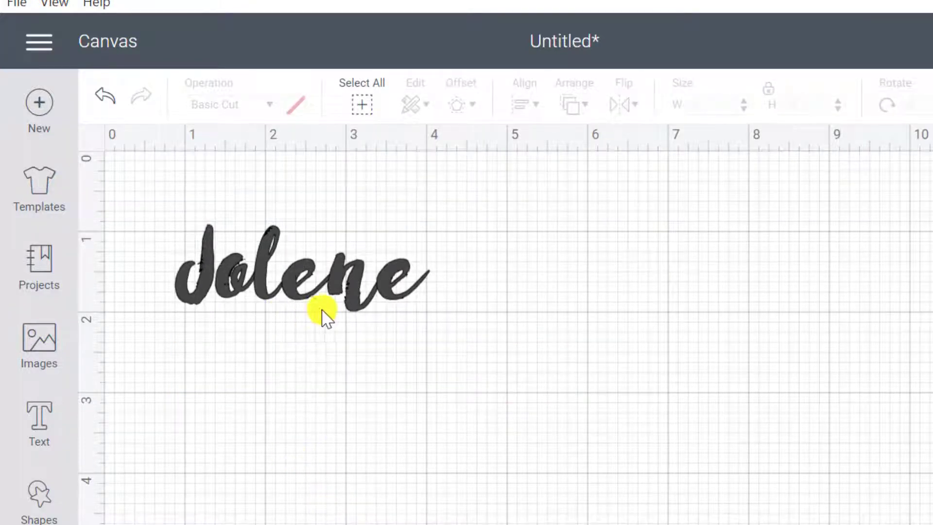
click(360, 269)
drag(421, 297, 418, 346)
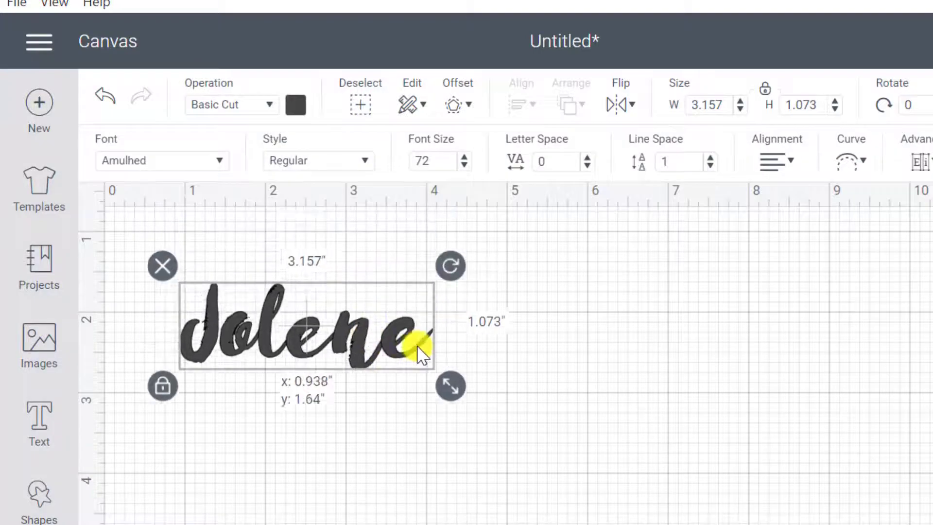
drag(452, 387, 795, 520)
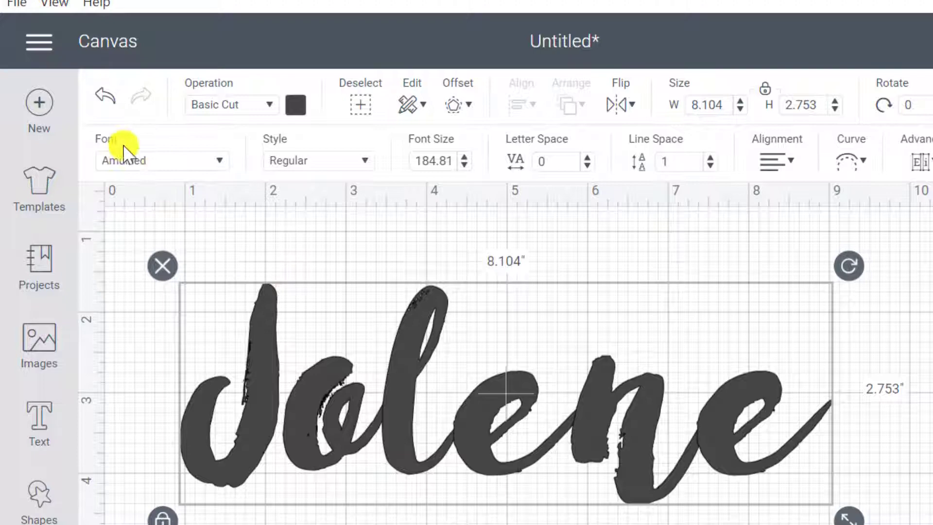
click(217, 159)
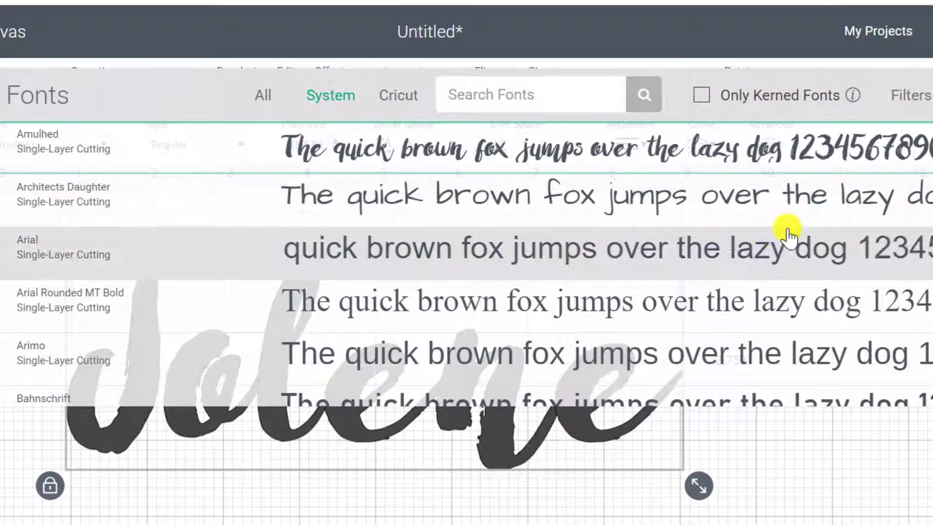
Turn on the Only Kerned Fonts filter so Amulhed, Architects Daughter, Arial and others show
click(701, 95)
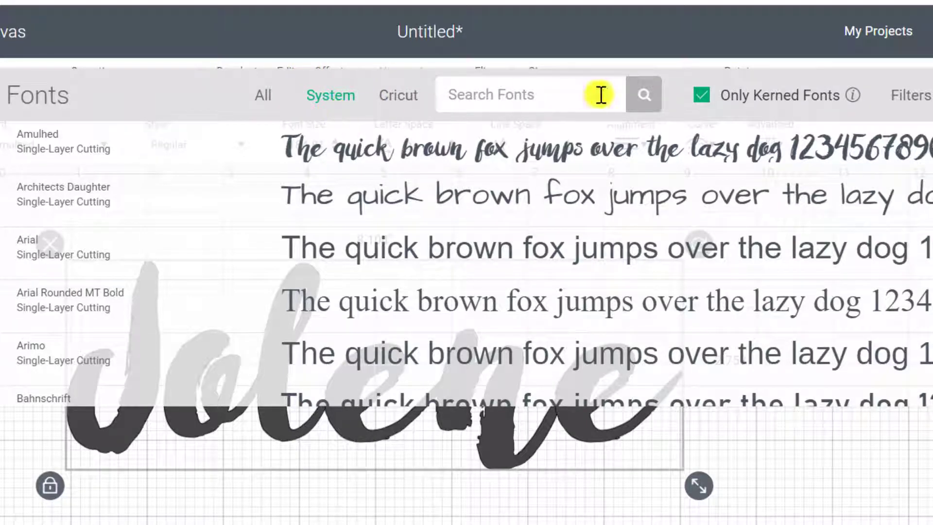
click(705, 98)
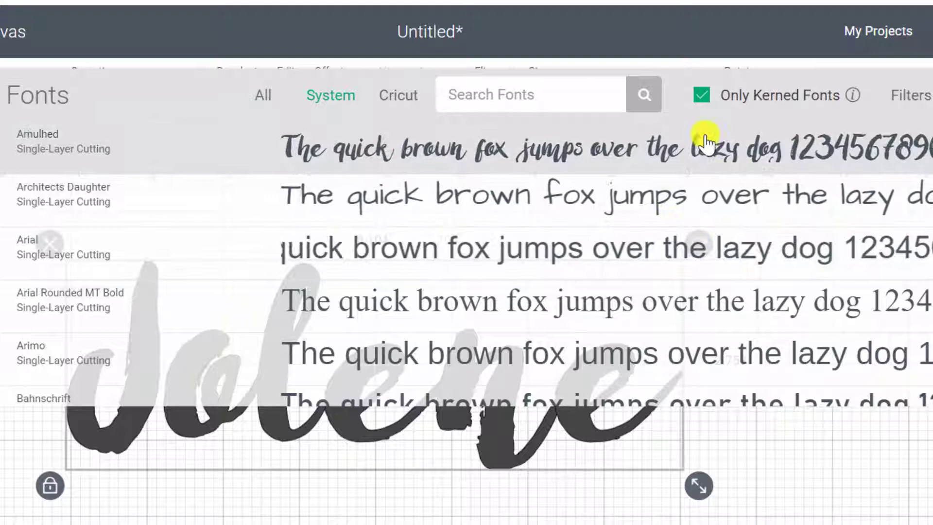
Toggle the kerned-fonts filter off and scroll the fonts list down to Glittery
click(701, 97)
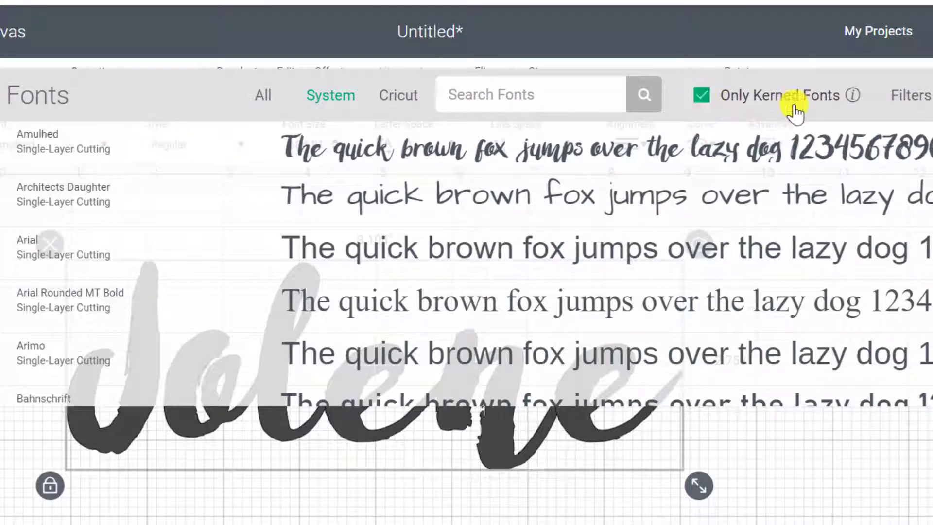
mouse_move(854, 97)
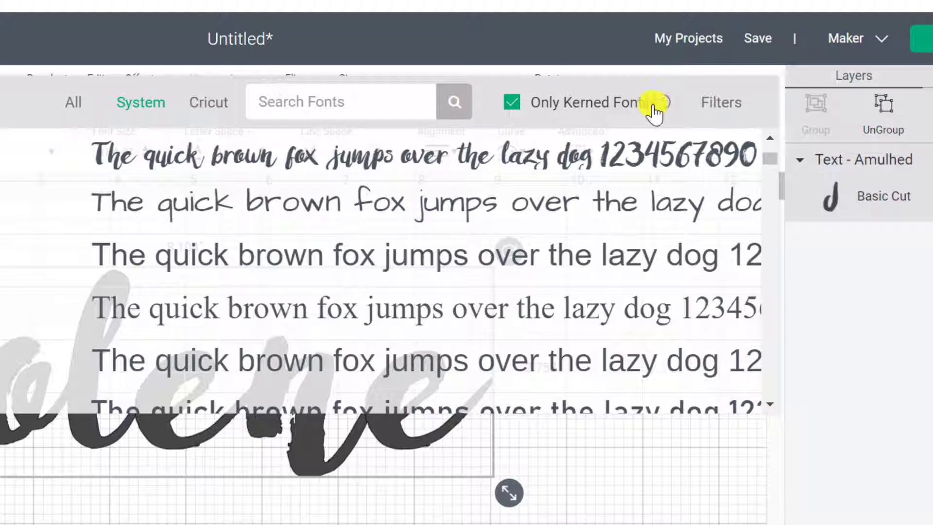
scroll(444, 305, down, 5)
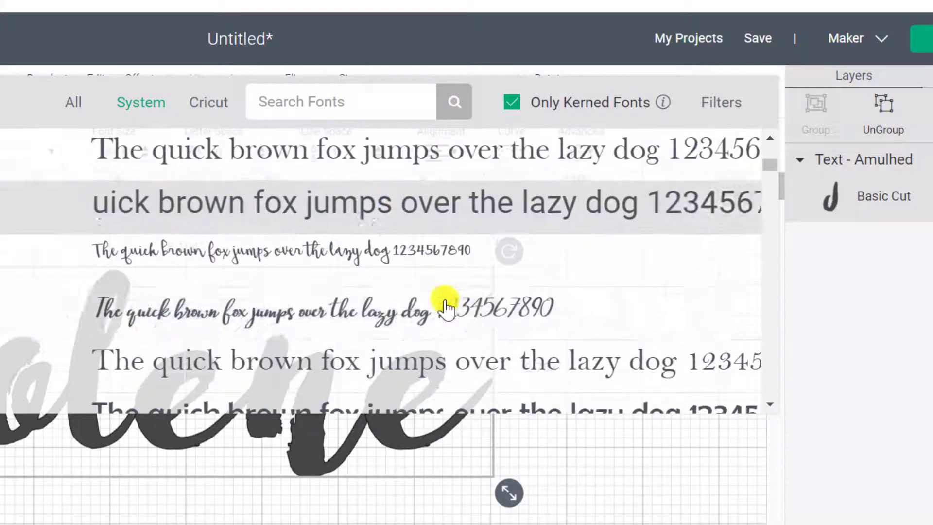
scroll(445, 306, down, 5)
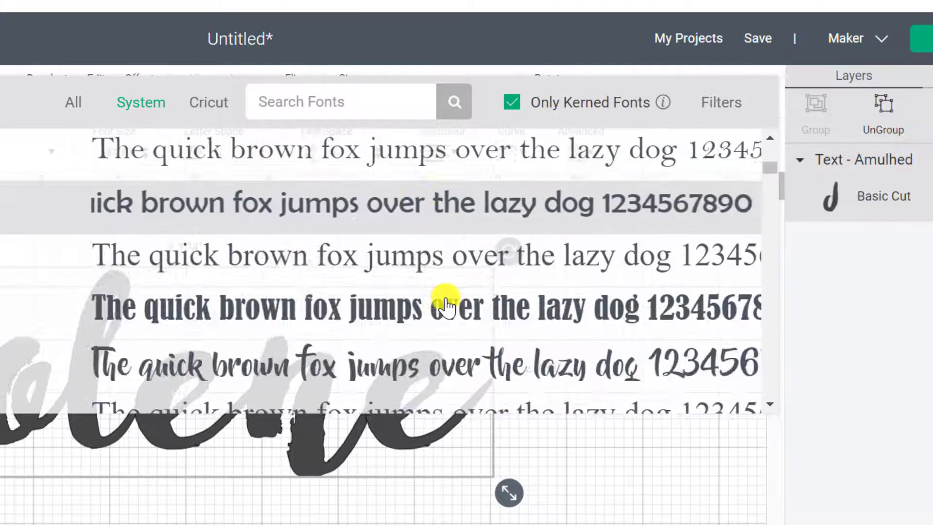
scroll(445, 305, down, 10)
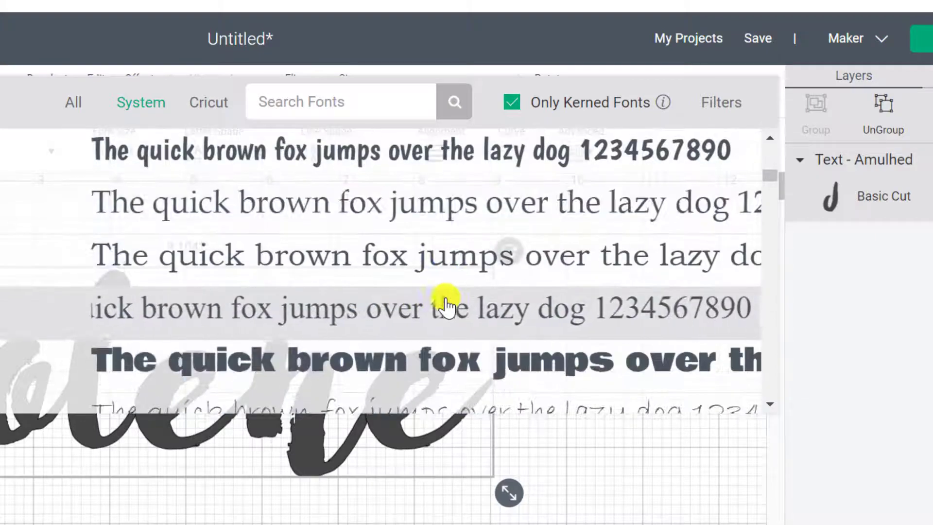
scroll(445, 305, down, 6)
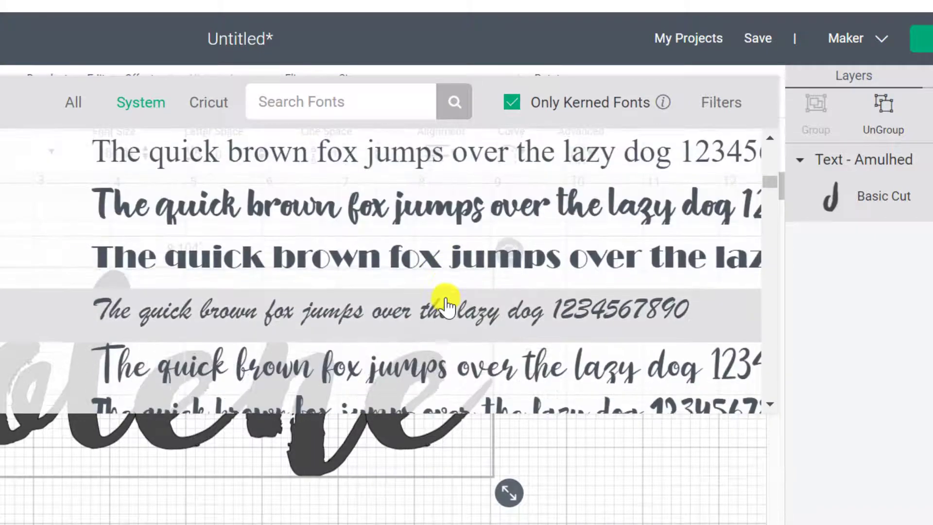
scroll(444, 305, down, 5)
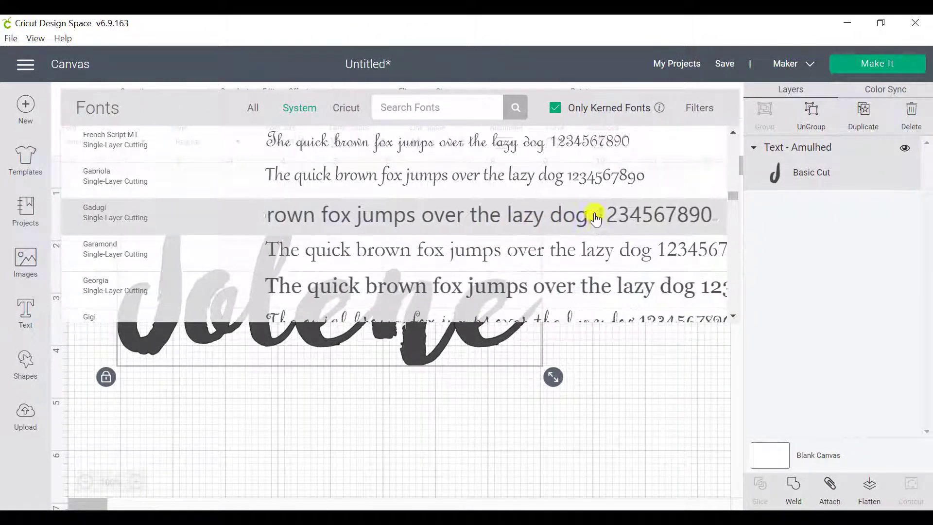
scroll(699, 236, down, 2)
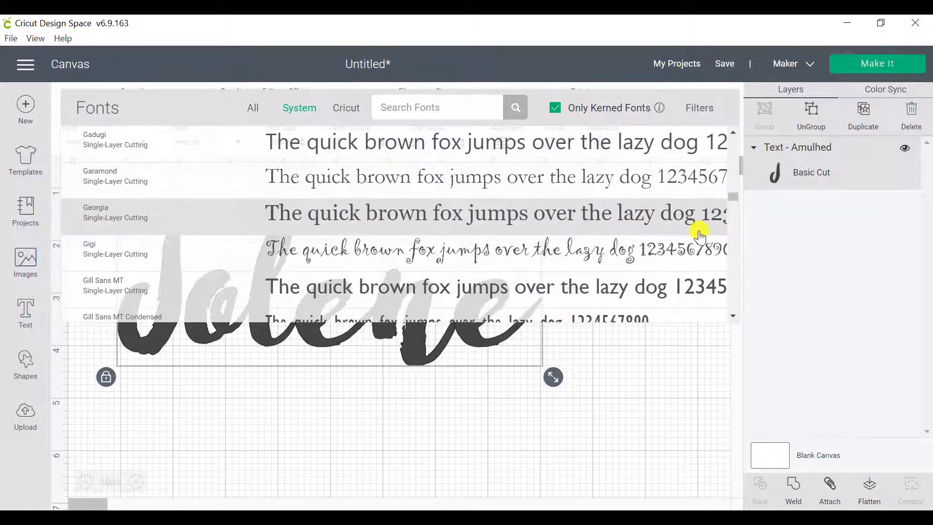
scroll(700, 236, down, 6)
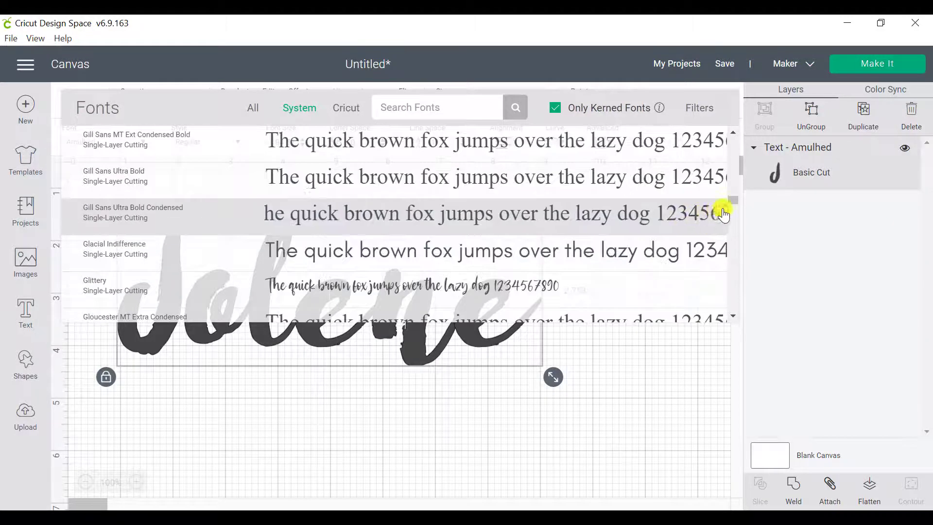
Apply Glittery to Jolene, shrink it to 8.075 × 3.711 in, and shift it down-right
click(401, 286)
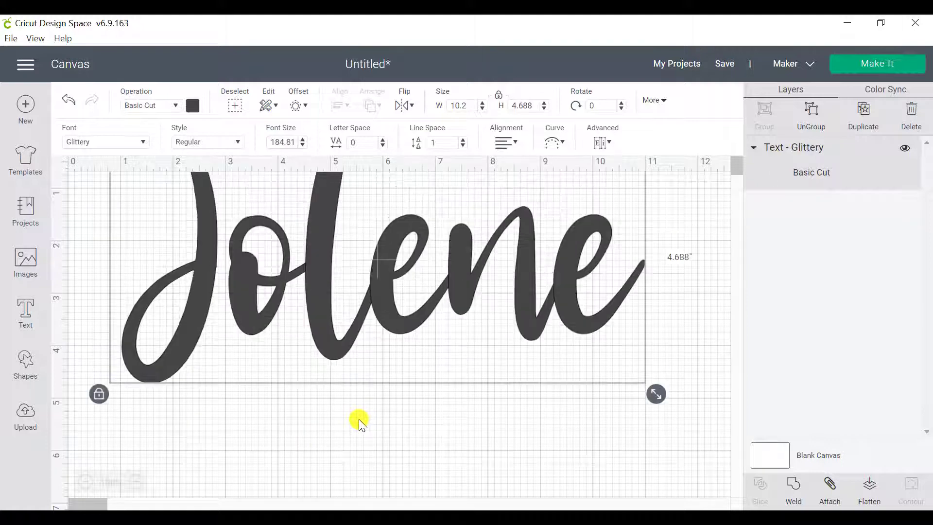
drag(659, 394, 546, 341)
drag(403, 243, 440, 290)
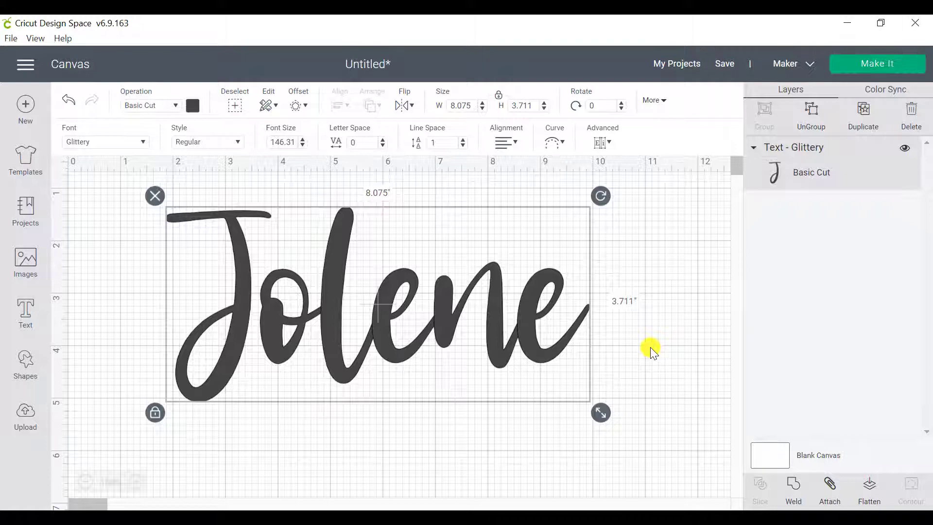
Reconfirm Glittery with Only Kerned Fonts ticked, then close the fonts list and deselect
click(106, 141)
click(586, 141)
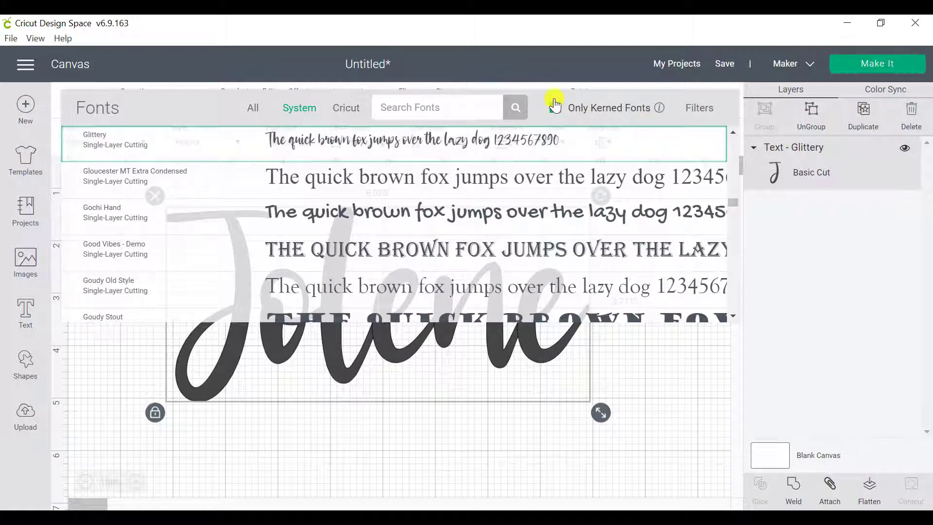
click(554, 106)
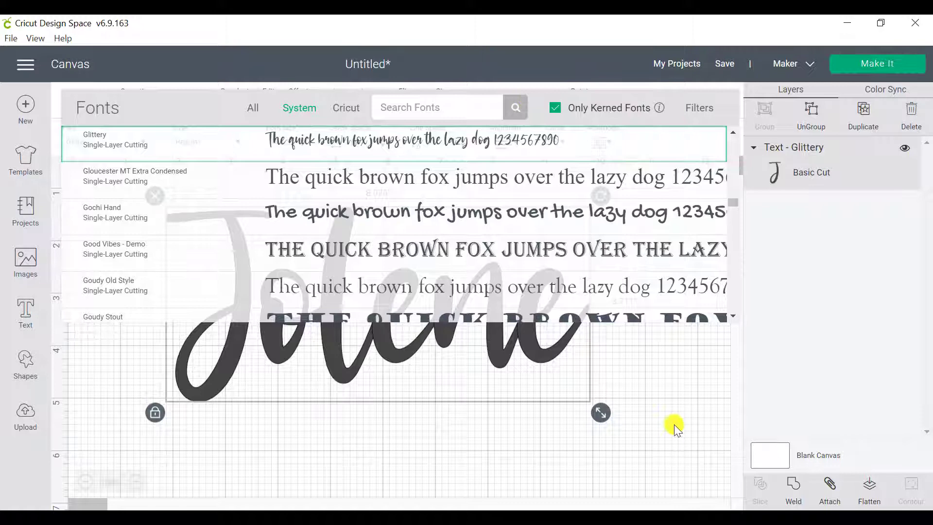
click(700, 449)
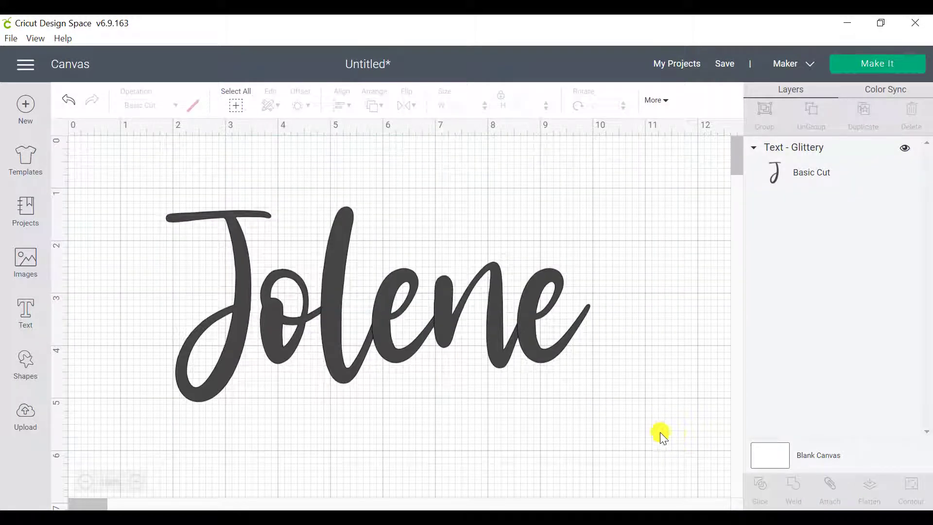
click(885, 69)
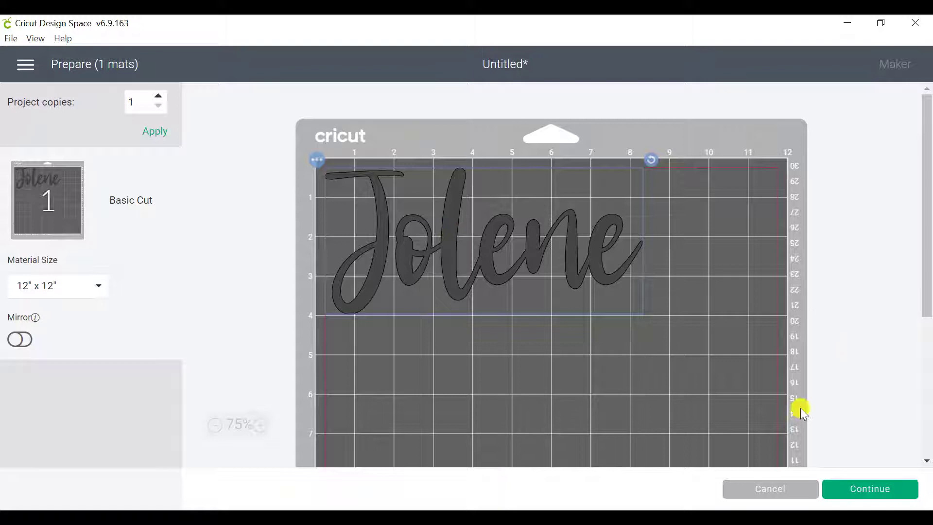
Leave the mat preview, ungroup Jolene into letter layers, and colour the 'l' light blue
click(763, 490)
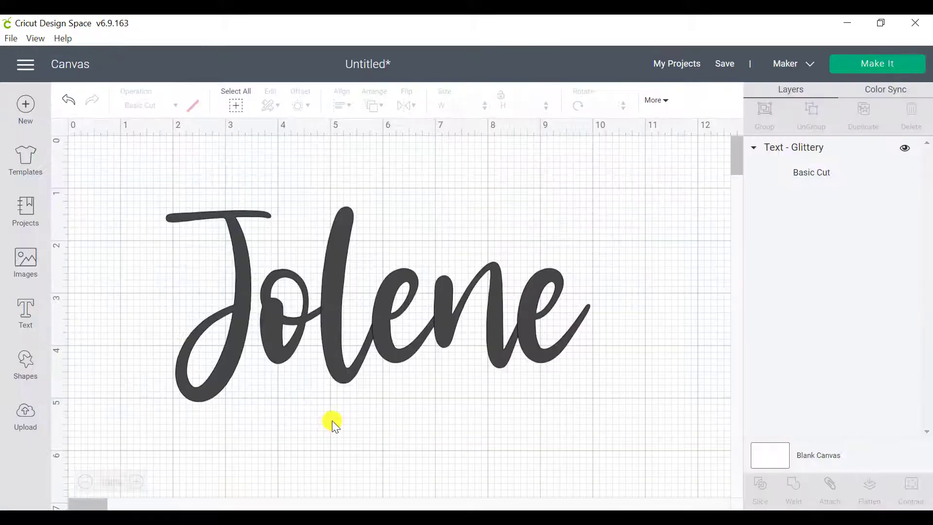
click(330, 316)
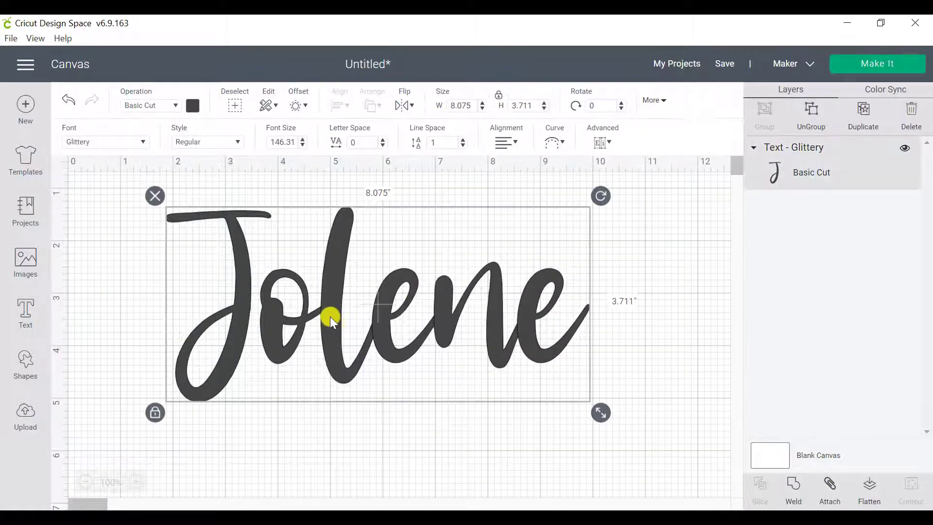
click(812, 108)
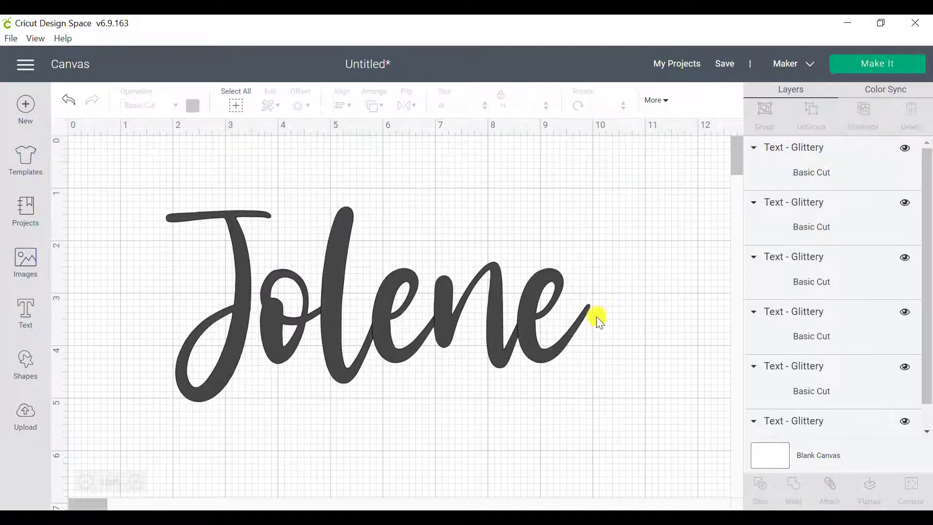
click(332, 345)
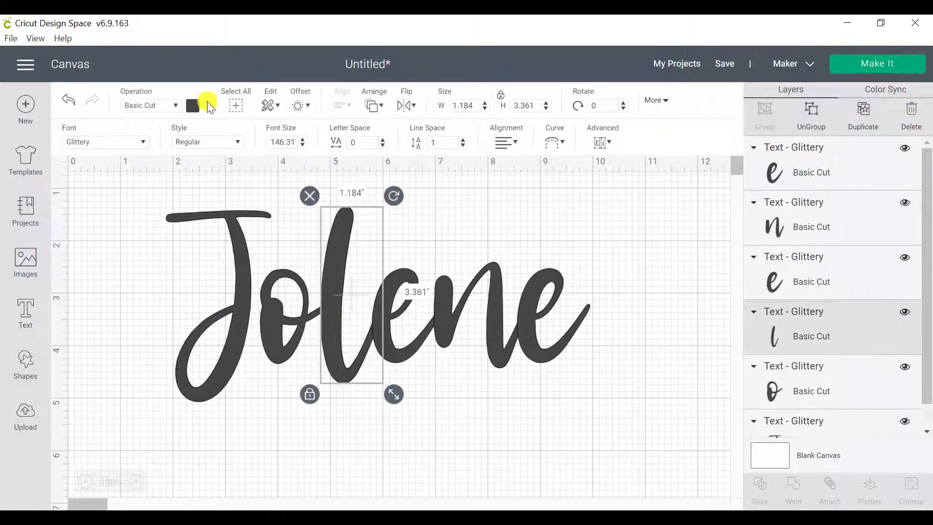
click(192, 105)
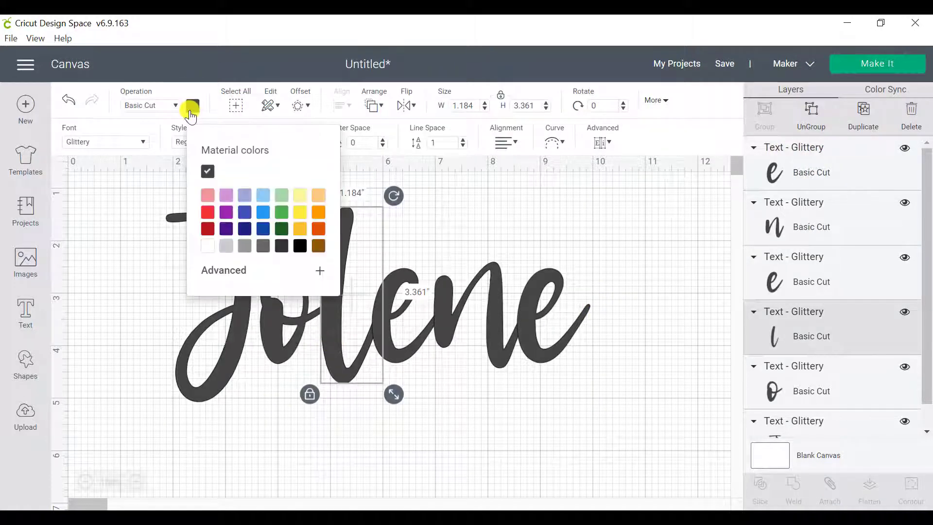
click(263, 204)
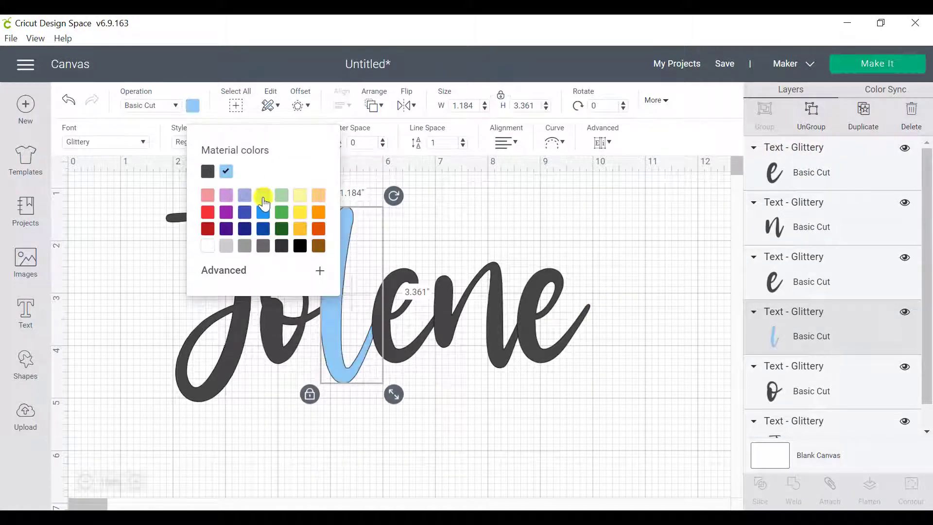
Send the letter 'l' to the back behind the other letters
click(374, 105)
click(396, 128)
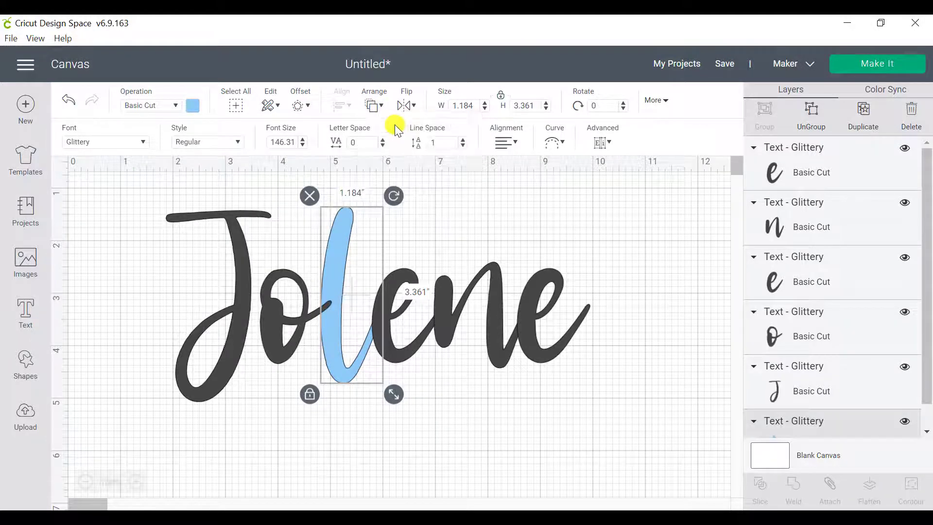
click(467, 456)
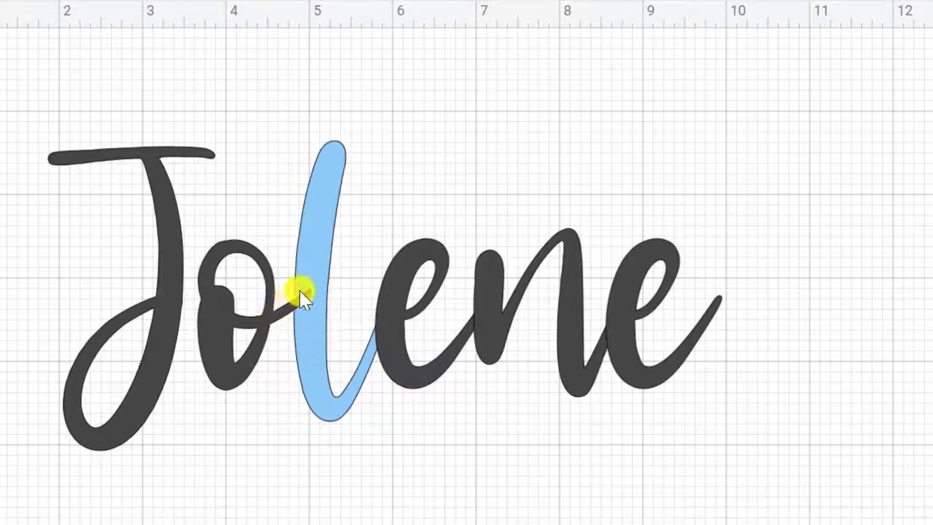
Test-move the o's tail piece and the 'l' to check the overlap, then undo the moves
drag(313, 284, 311, 302)
drag(338, 423, 617, 417)
click(340, 343)
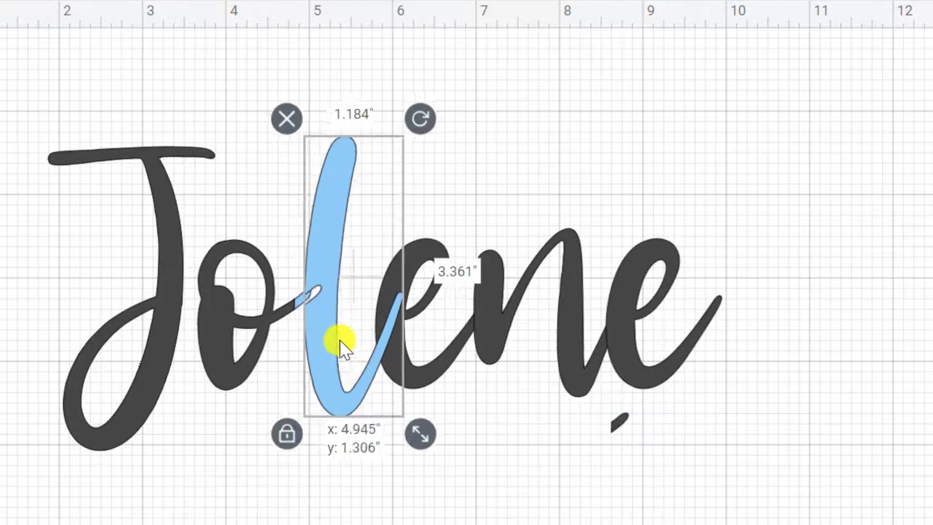
drag(340, 343, 351, 258)
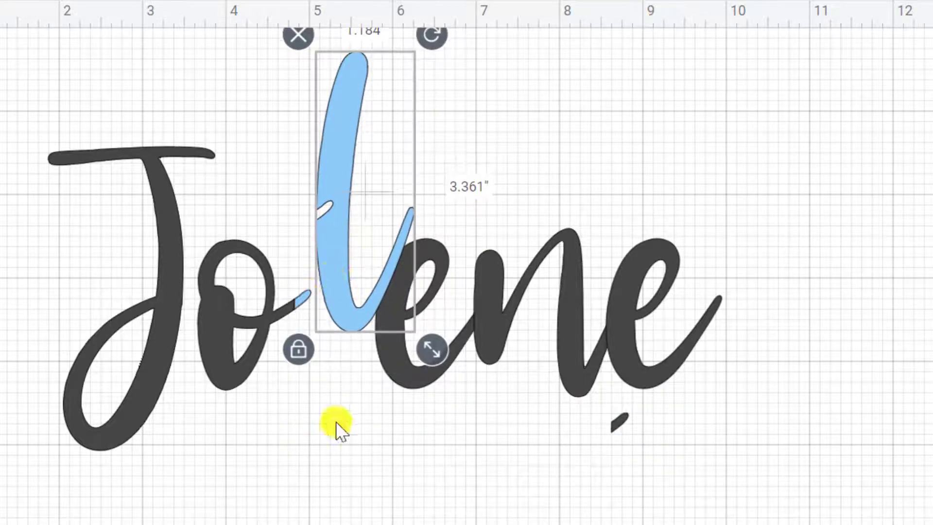
drag(621, 423, 305, 296)
click(306, 479)
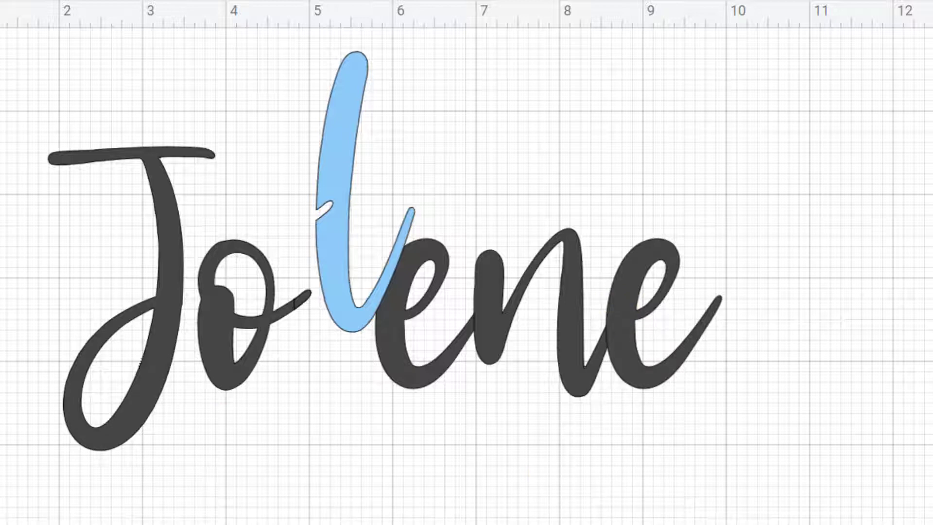
drag(302, 299, 620, 422)
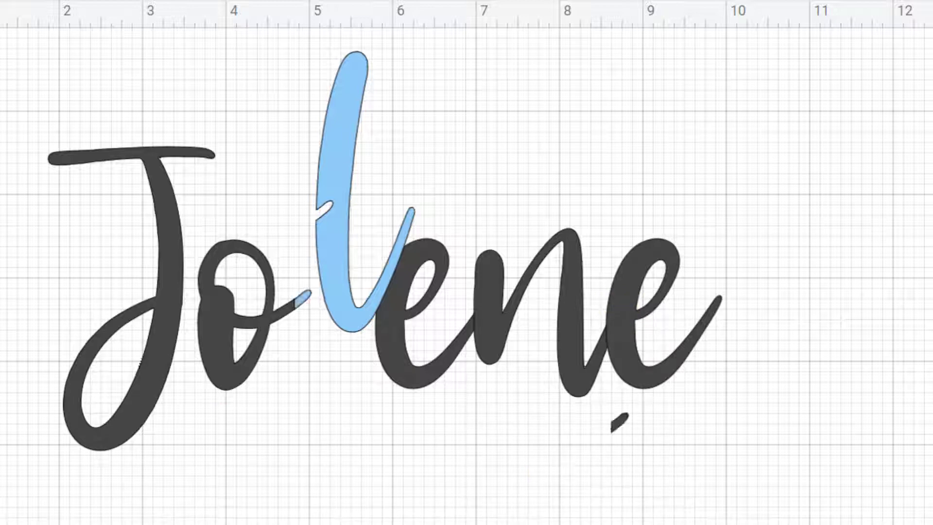
key(ctrl+z)
key(ctrl+z)
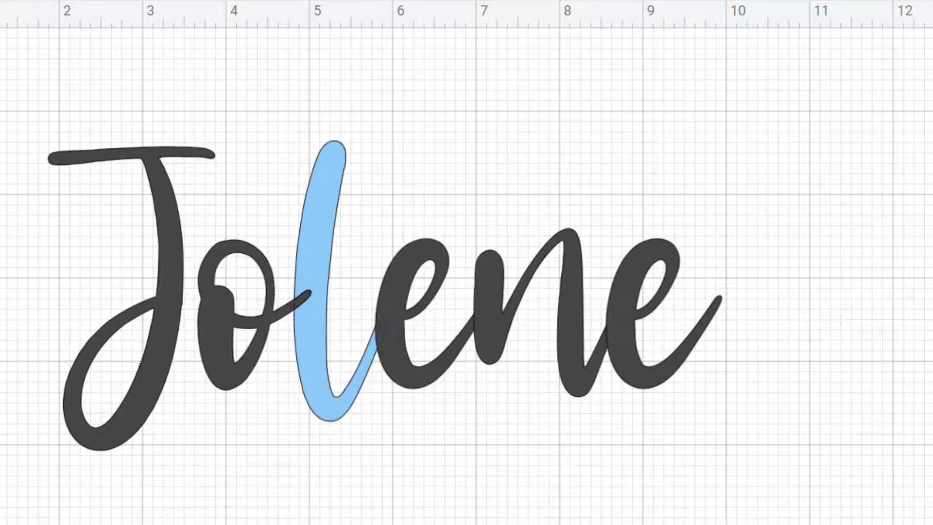
key(Escape)
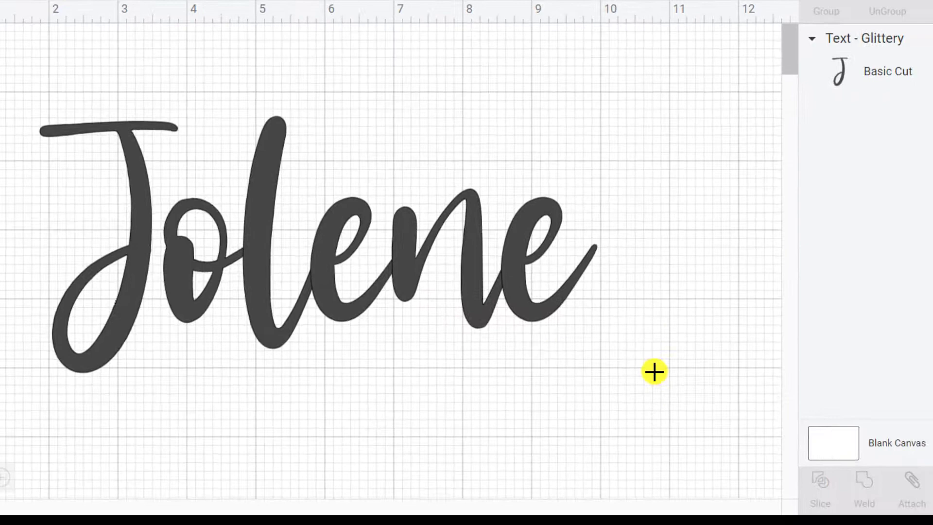
Weld all of Jolene into one 8.075 × 3.711 in Basic Cut shape and nudge it right
drag(728, 413, 2, 30)
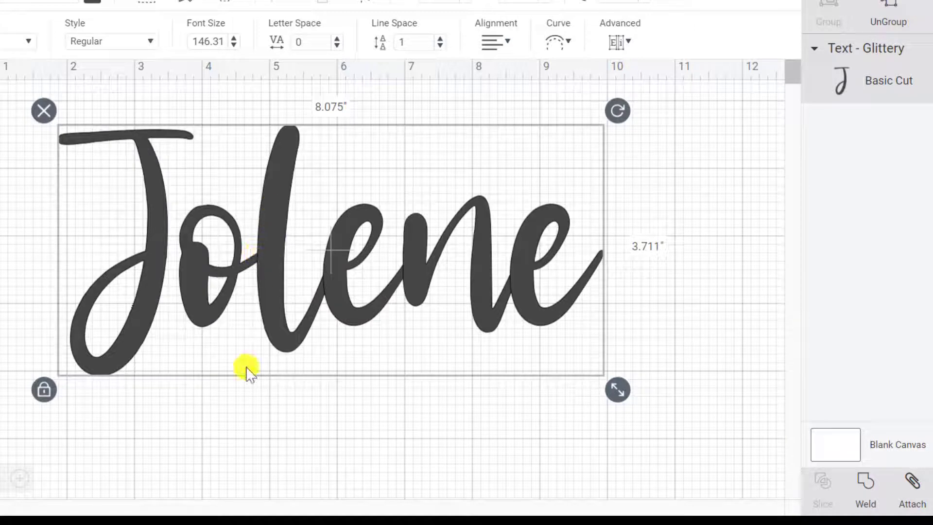
click(865, 483)
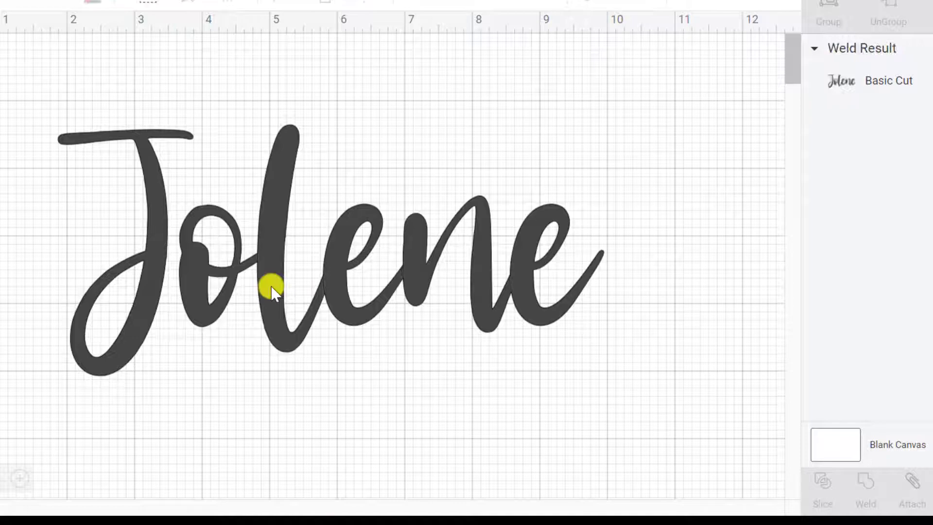
click(274, 243)
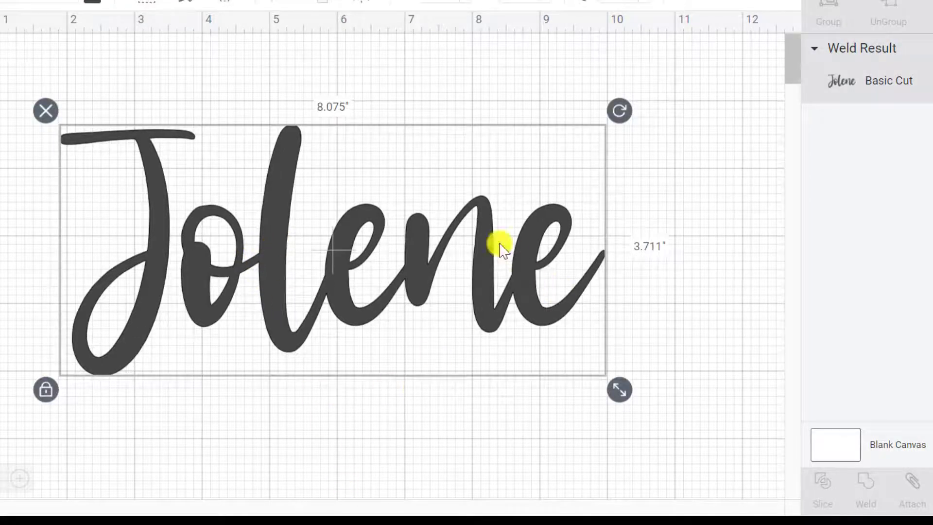
drag(485, 242, 471, 277)
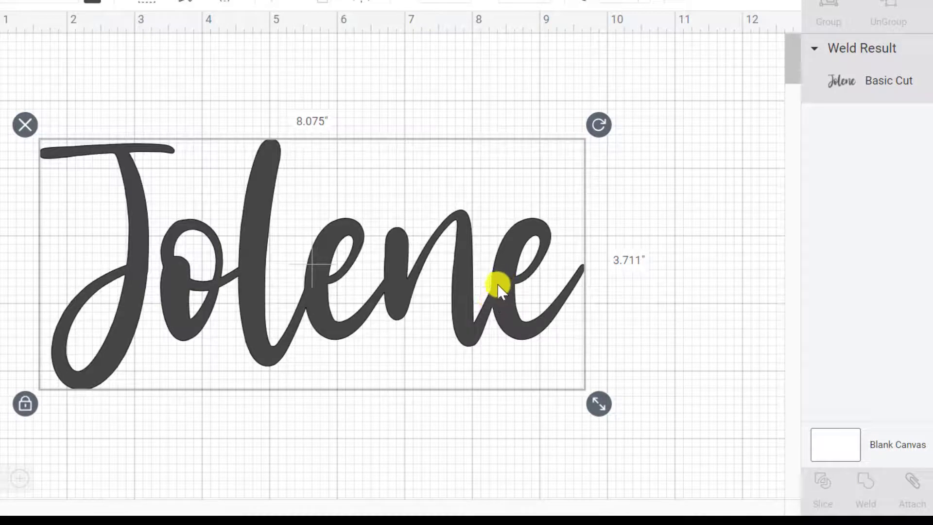
click(712, 257)
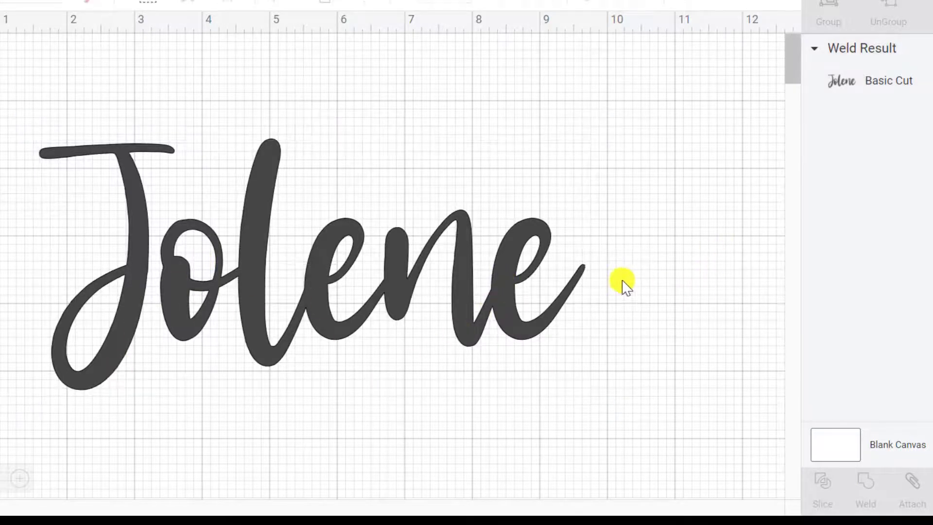
click(297, 267)
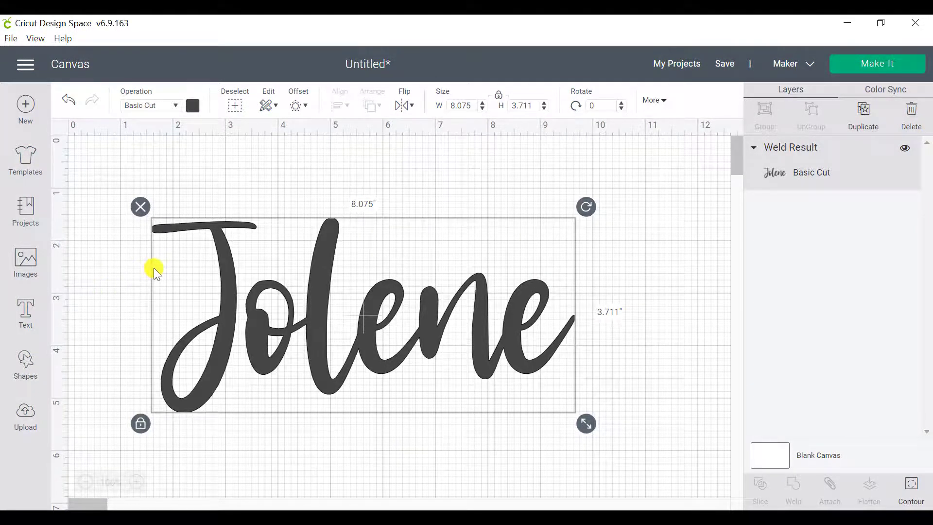
Undo the weld, ungroup Jolene, and pull the final 'e' away from the 'n'
key(ctrl+z)
drag(497, 349, 488, 334)
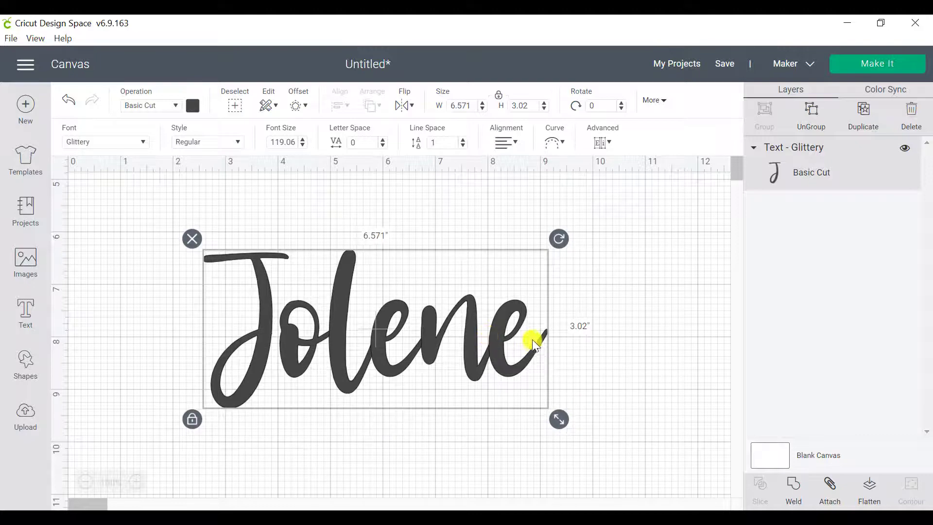
click(813, 115)
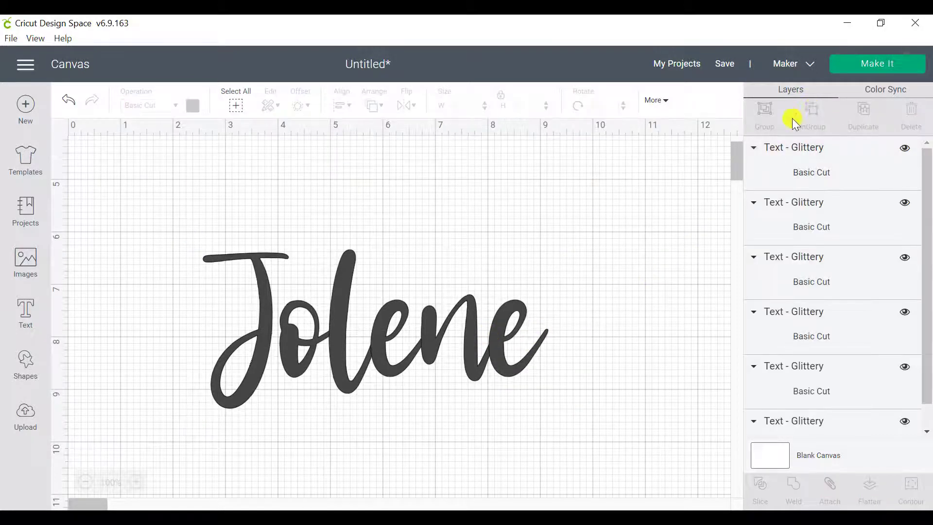
drag(505, 336, 526, 333)
Box-select the letters 'lene' and shift them slightly right and down
drag(578, 411, 486, 328)
click(534, 428)
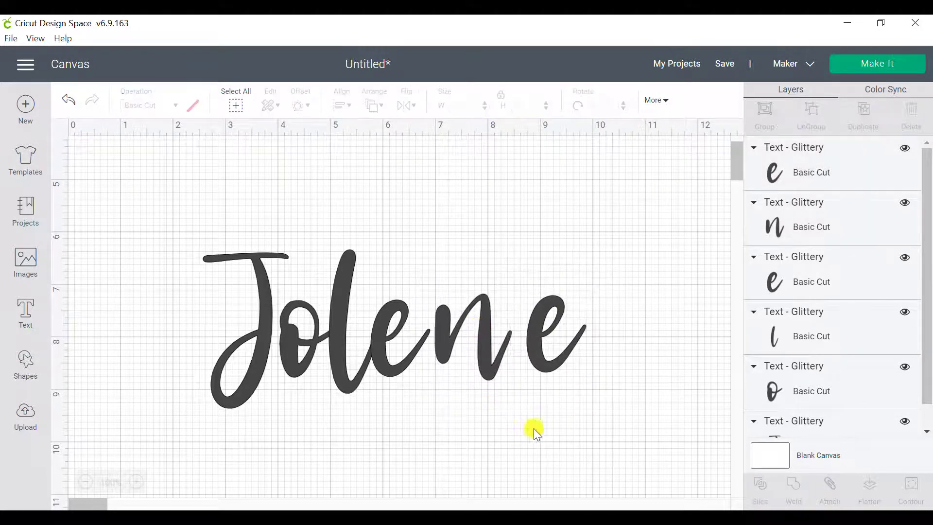
drag(572, 417, 431, 345)
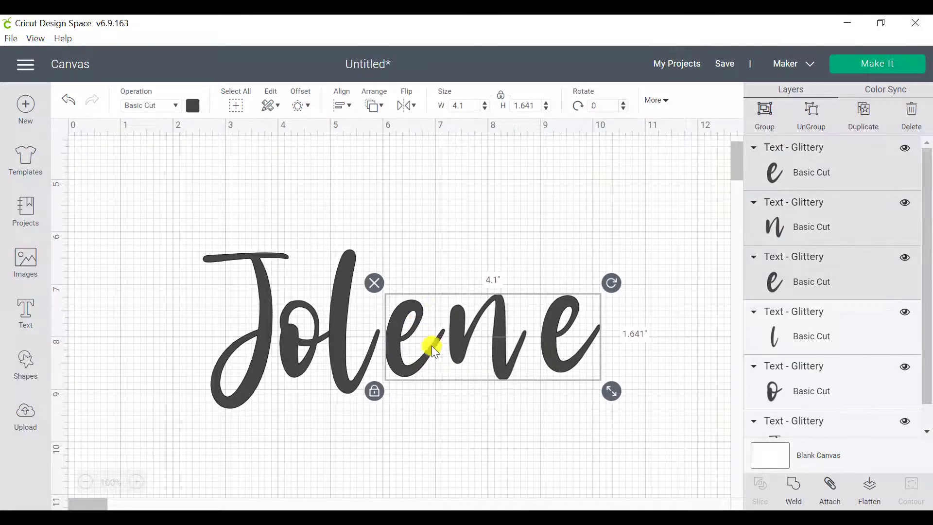
click(594, 412)
drag(600, 408, 348, 336)
click(683, 426)
drag(681, 415, 387, 335)
click(429, 415)
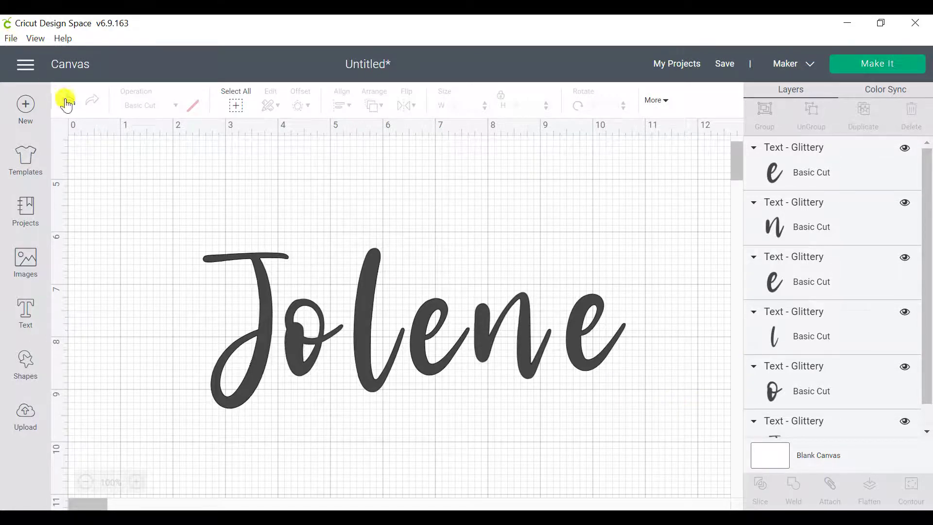
Delete the spread-out Jolene letters and type a new 'Jolene' text in Glittery
drag(632, 403, 102, 258)
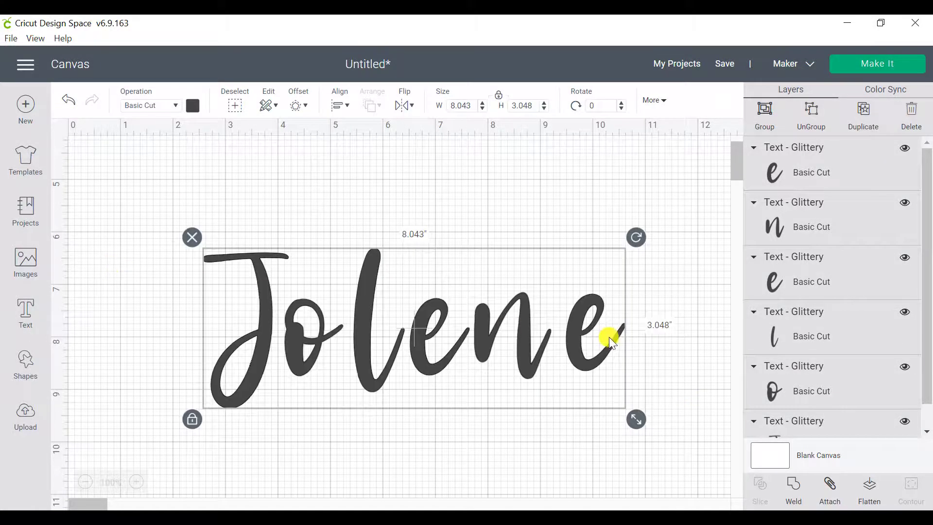
click(193, 237)
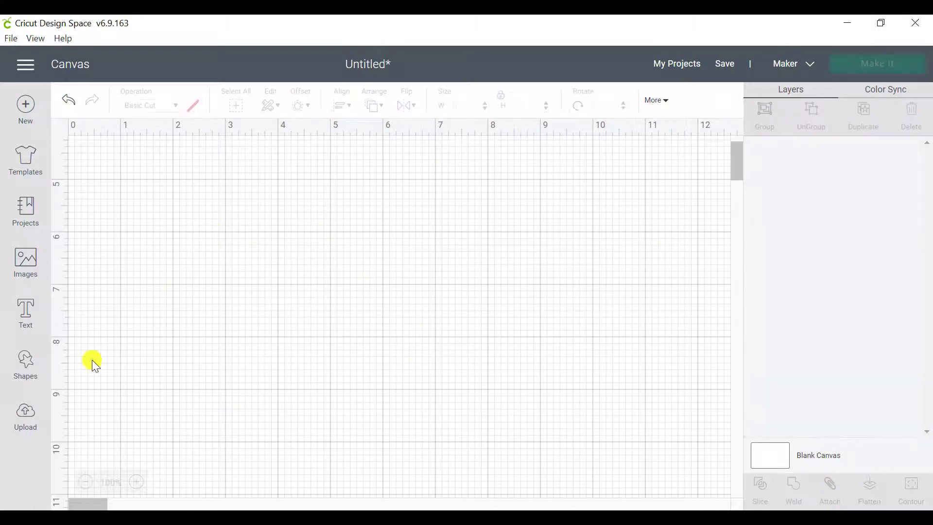
click(24, 311)
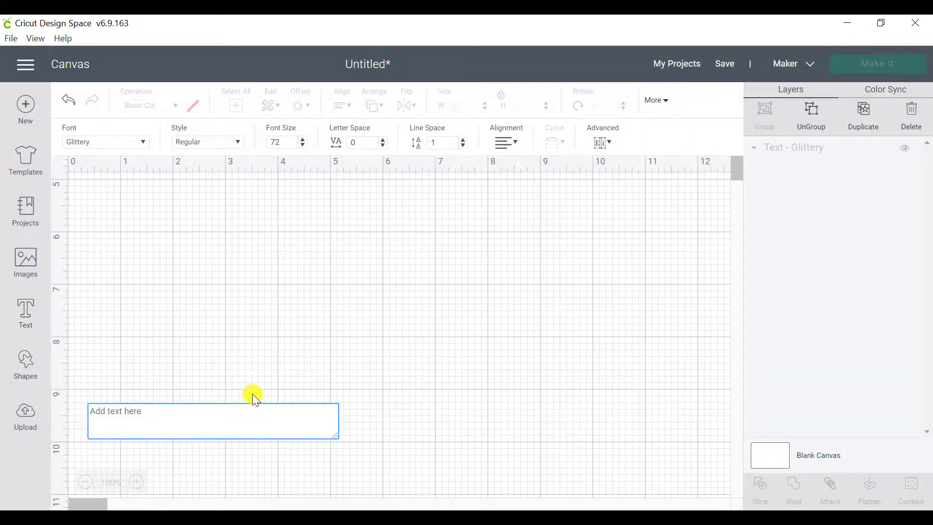
text(Jolene)
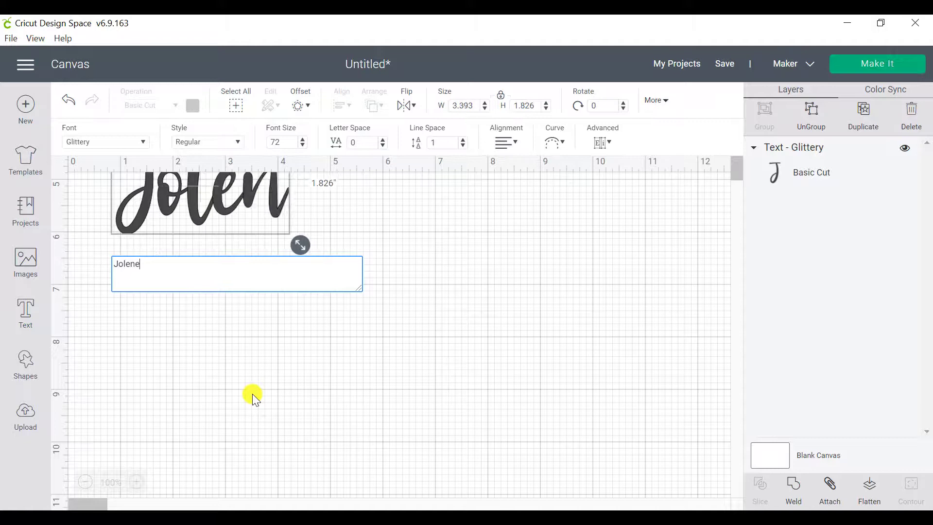
Move the new Jolene onto the canvas and size it to 6.835 inches wide
click(248, 391)
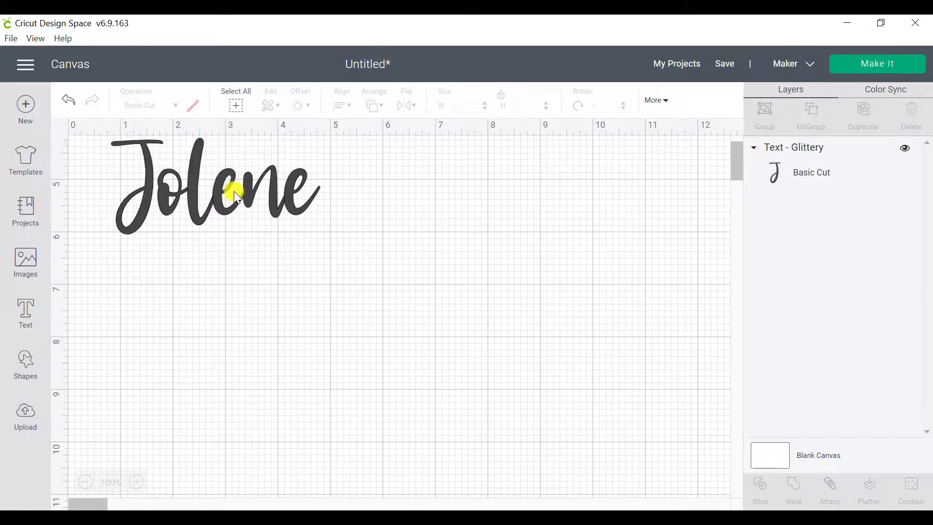
drag(235, 193, 354, 312)
drag(450, 366, 601, 434)
drag(427, 349, 412, 328)
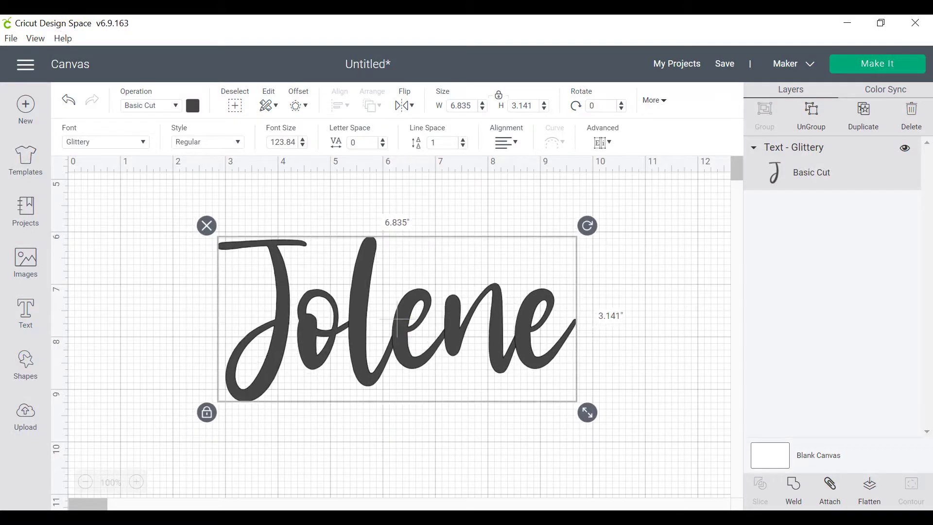
click(143, 143)
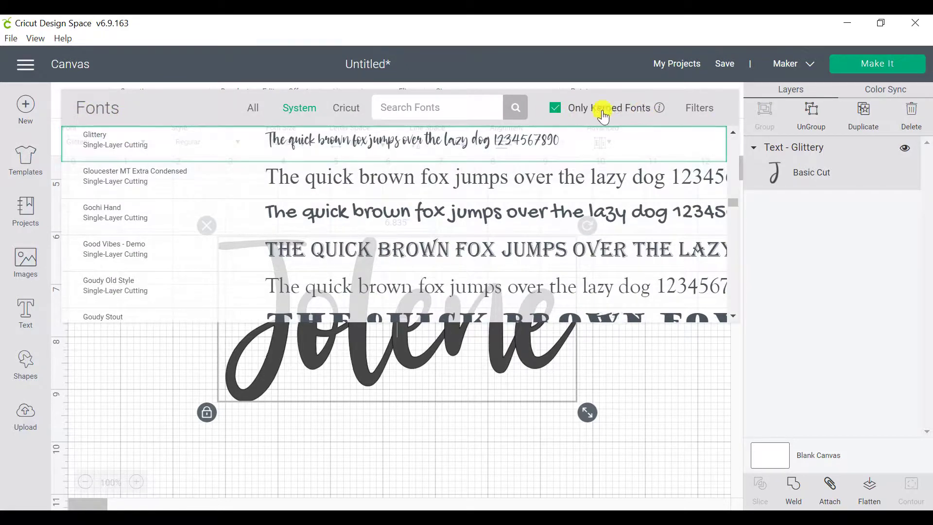
click(558, 110)
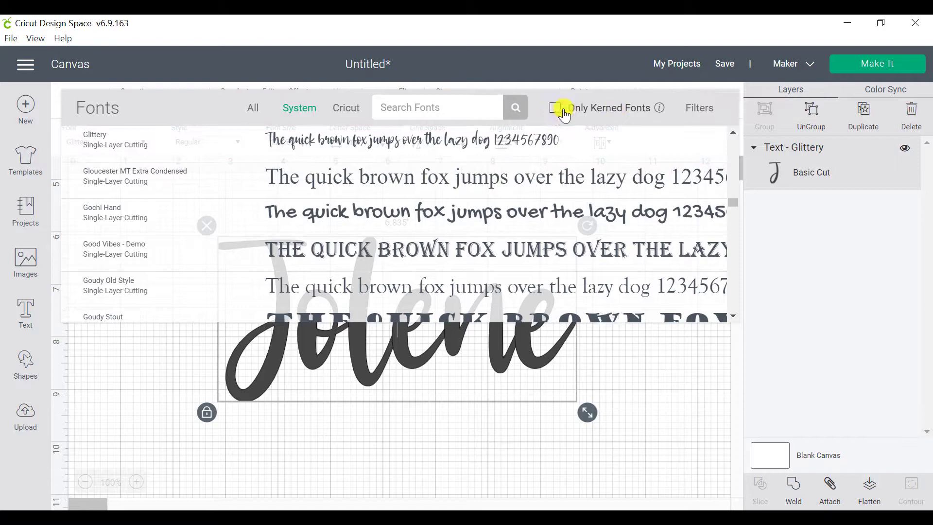
click(555, 107)
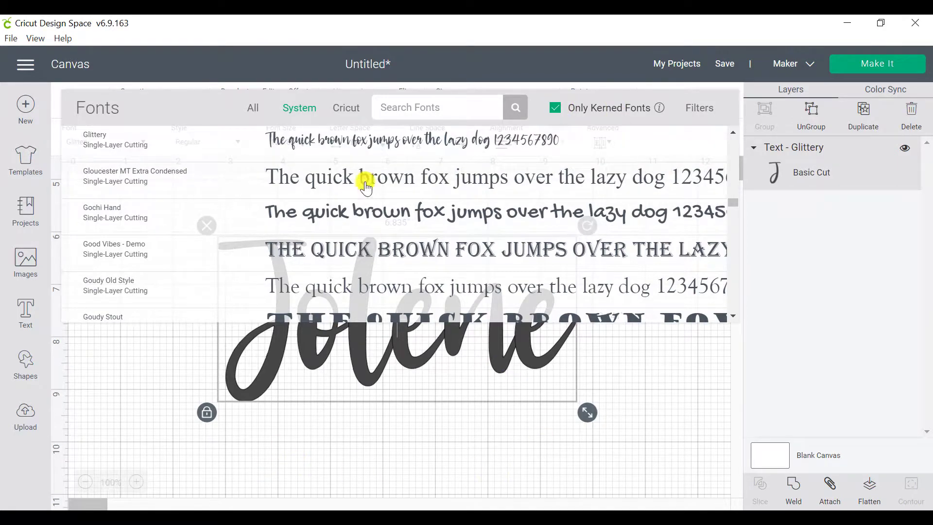
scroll(367, 188, down, 6)
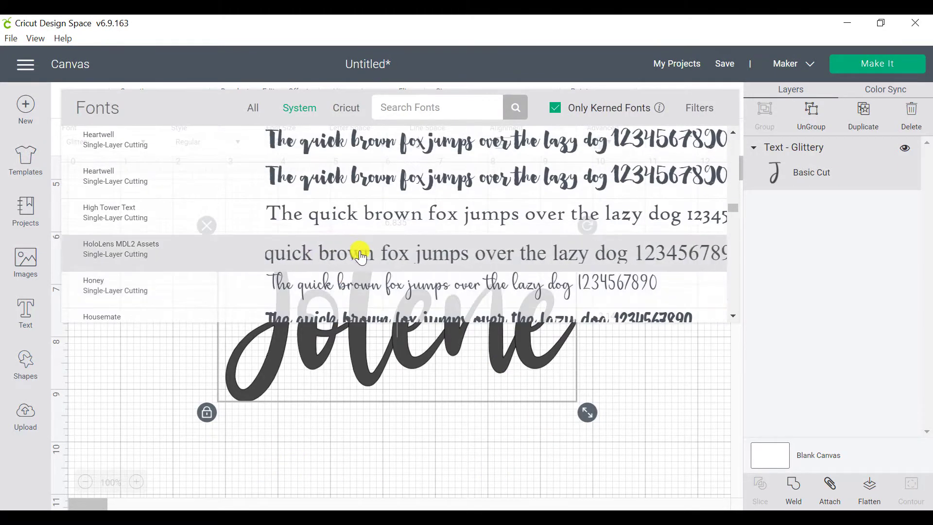
click(374, 186)
click(424, 372)
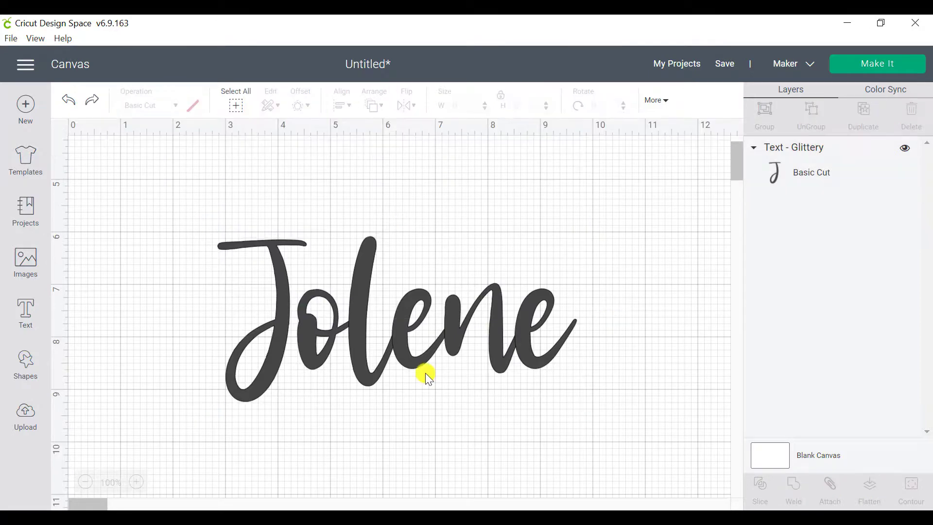